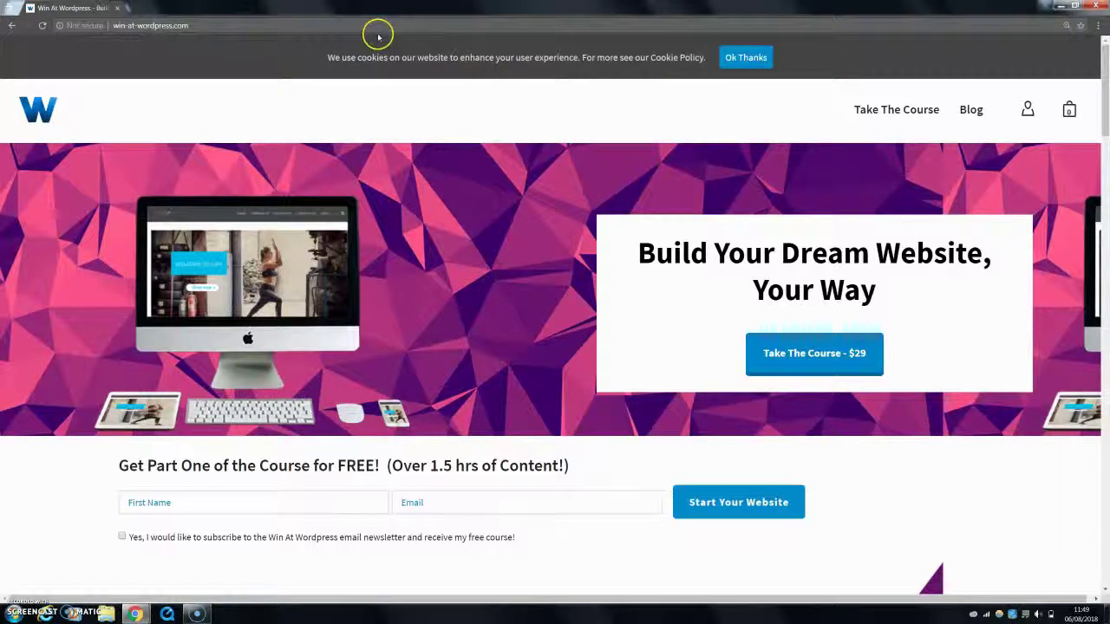
# Switch from the website's front page to the browser window with the WordPress dashboard.
pyautogui.click(754, 57)
pyautogui.moveTo(135, 614)
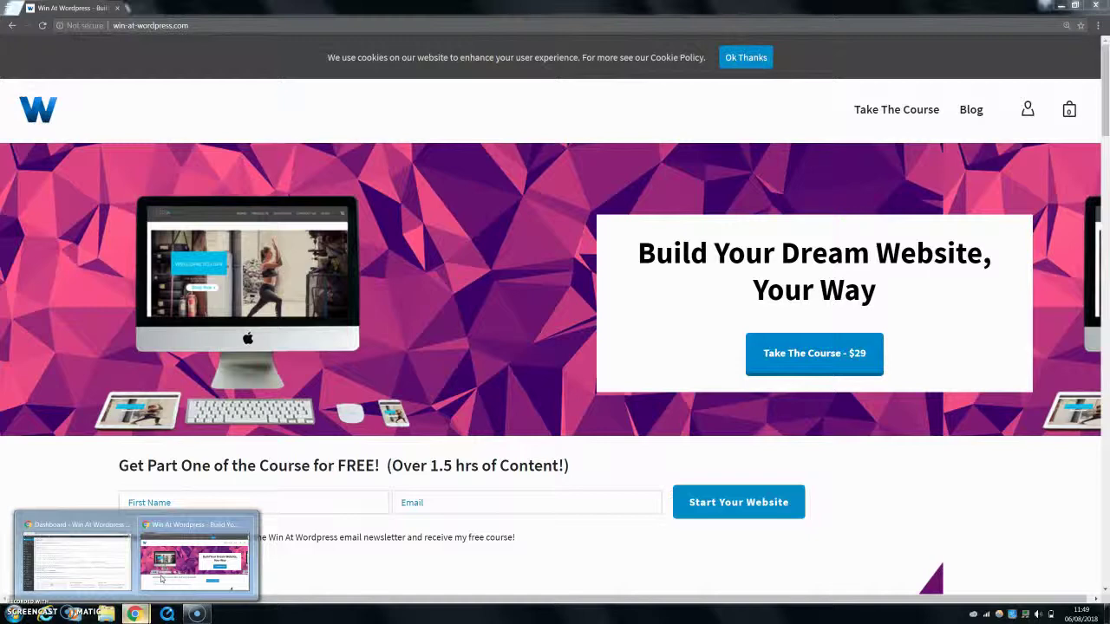
pyautogui.click(97, 571)
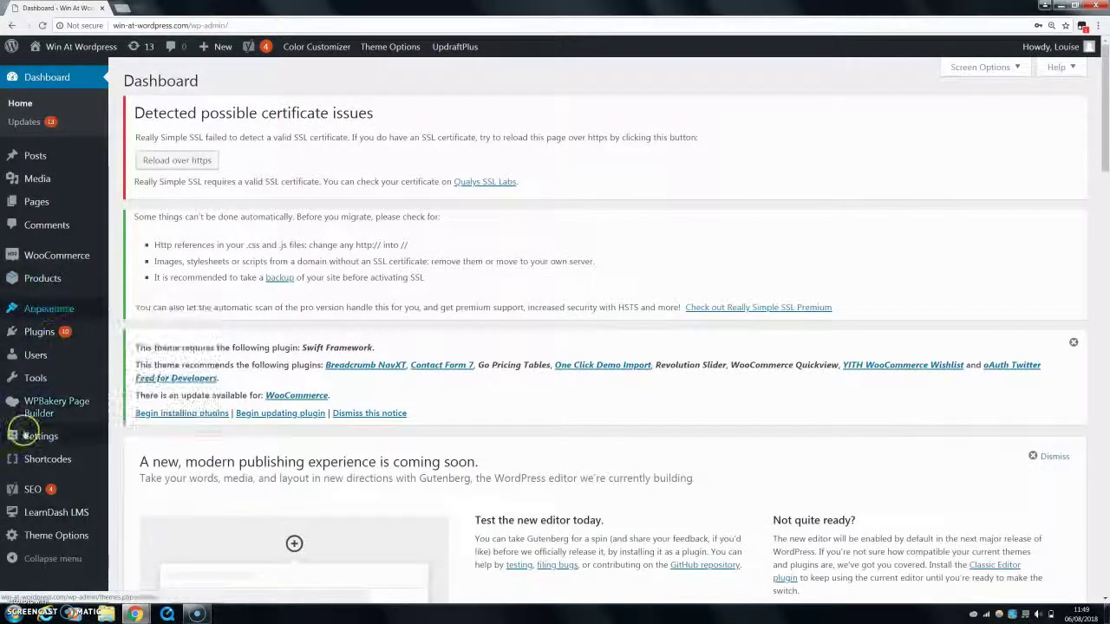
# Open the installed plugins list and locate the Cookie Consent plugin.
pyautogui.click(47, 336)
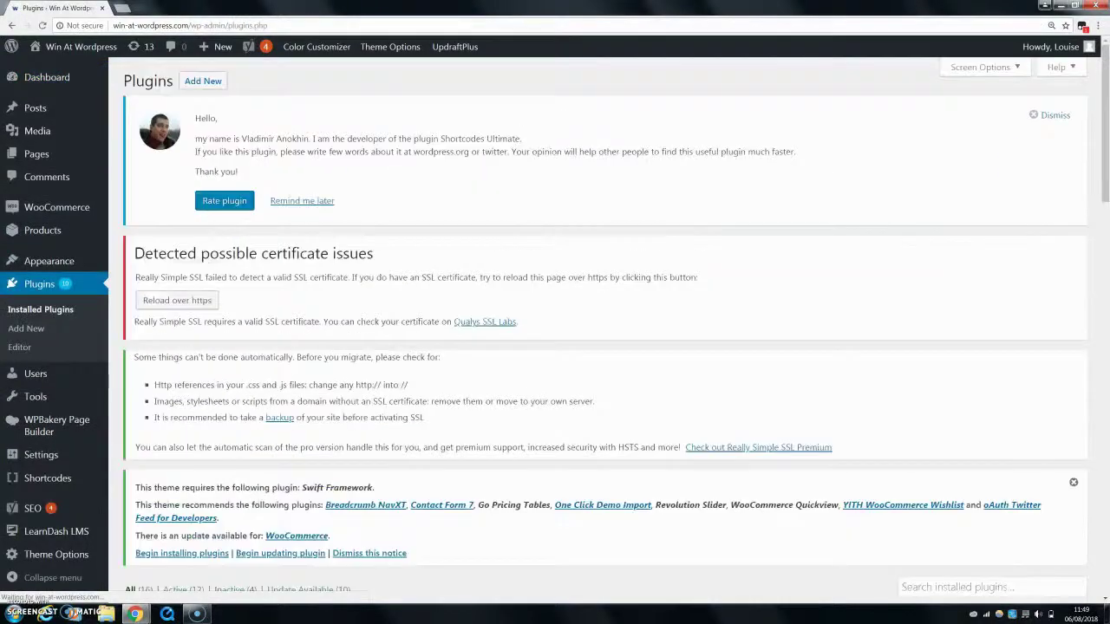
pyautogui.scroll(-4, 1087, 141)
pyautogui.scroll(4, 1087, 142)
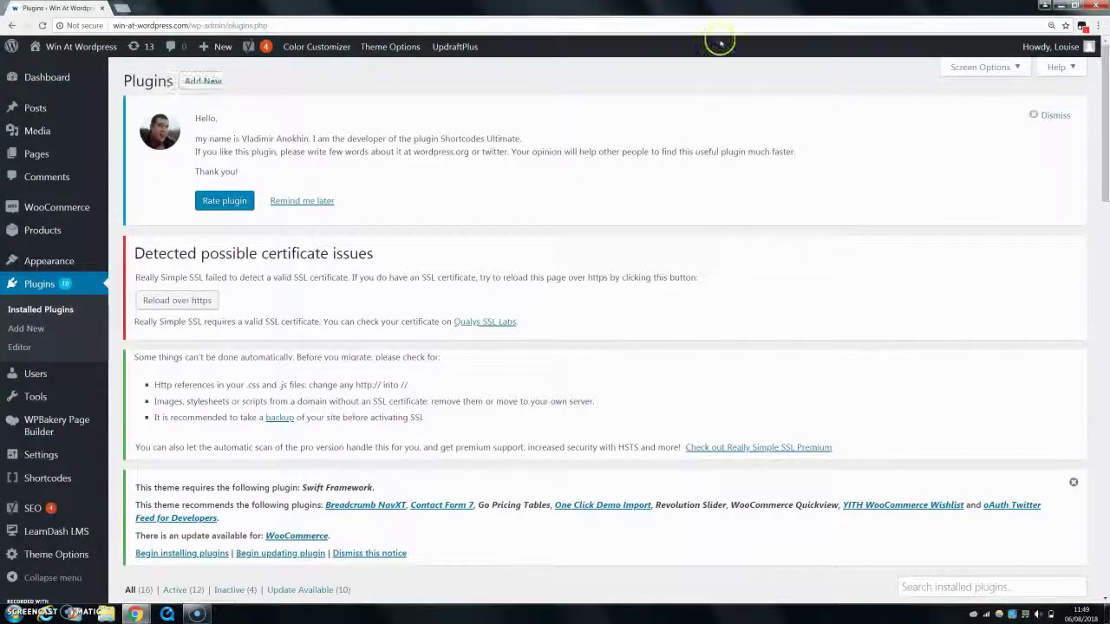
pyautogui.moveTo(1104, 130); pyautogui.dragTo(1104, 294)
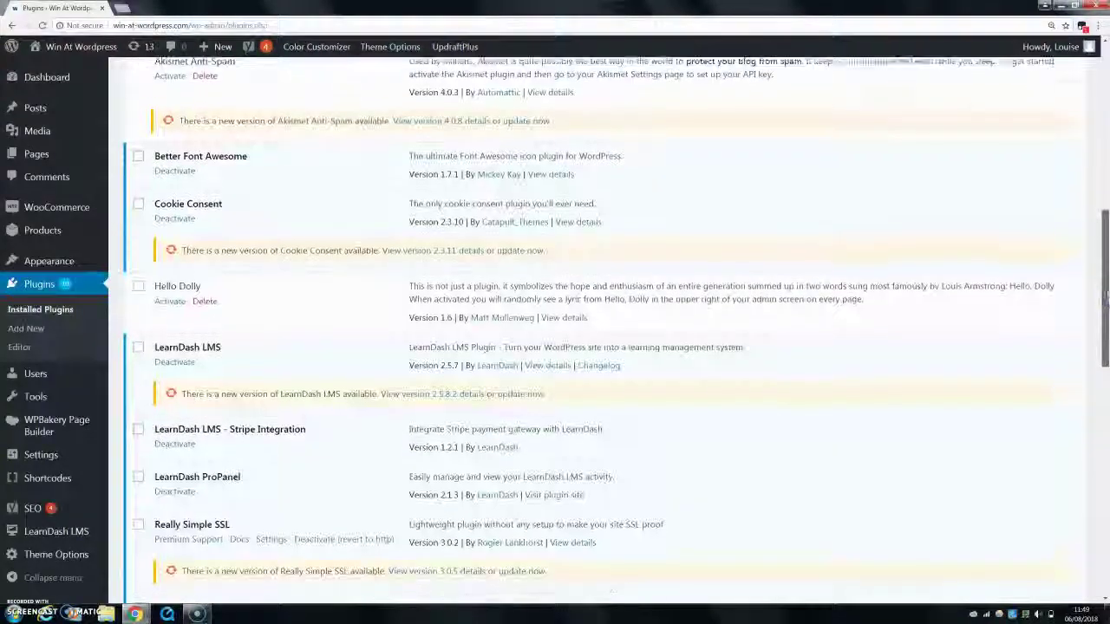
pyautogui.scroll(2, 1105, 295)
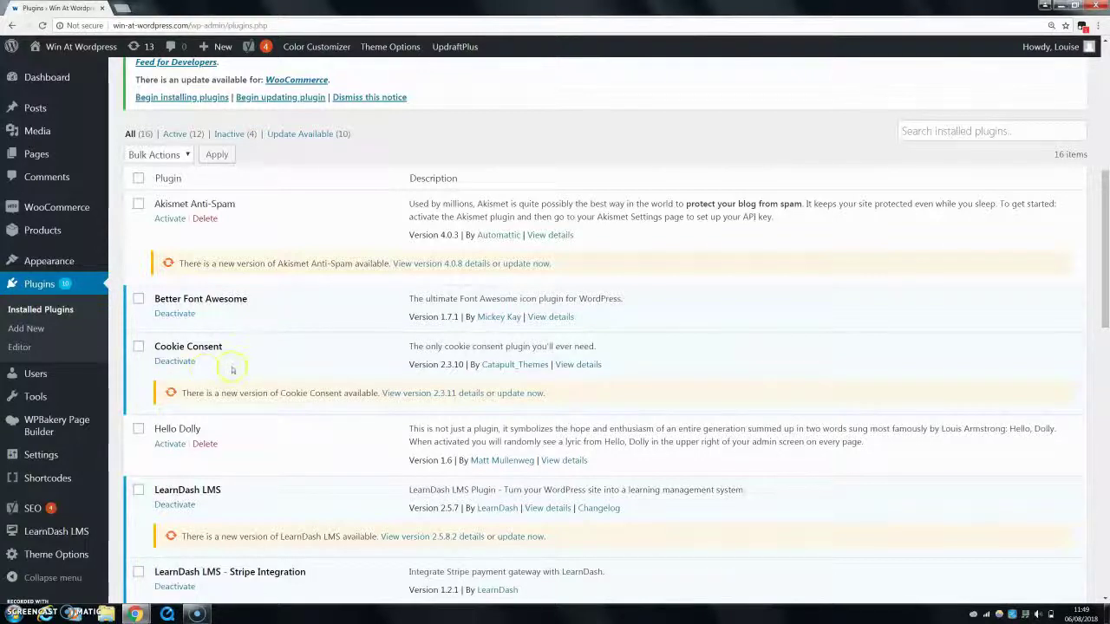
# Open the Cookie Consent plugin's settings page at the general settings.
pyautogui.moveTo(41, 455)
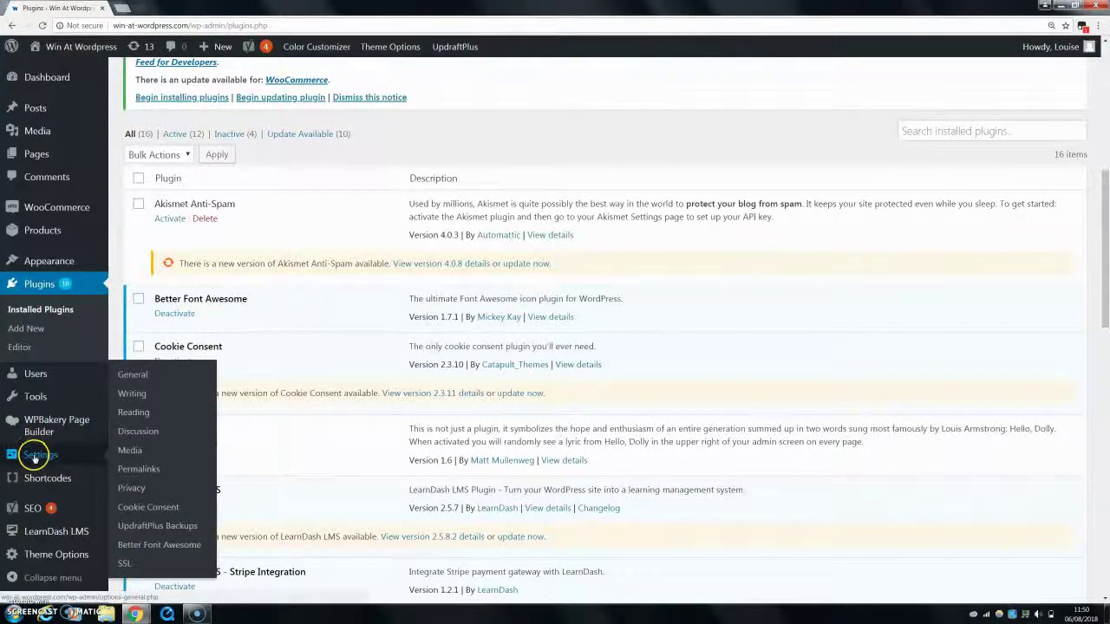
pyautogui.click(158, 511)
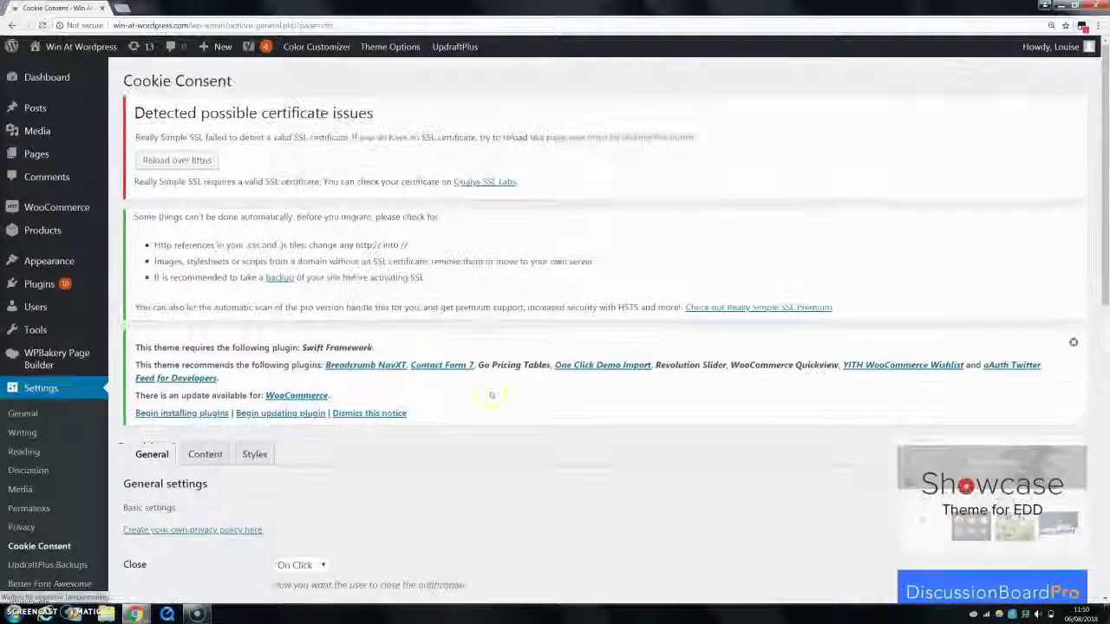
pyautogui.scroll(-3, 584, 382)
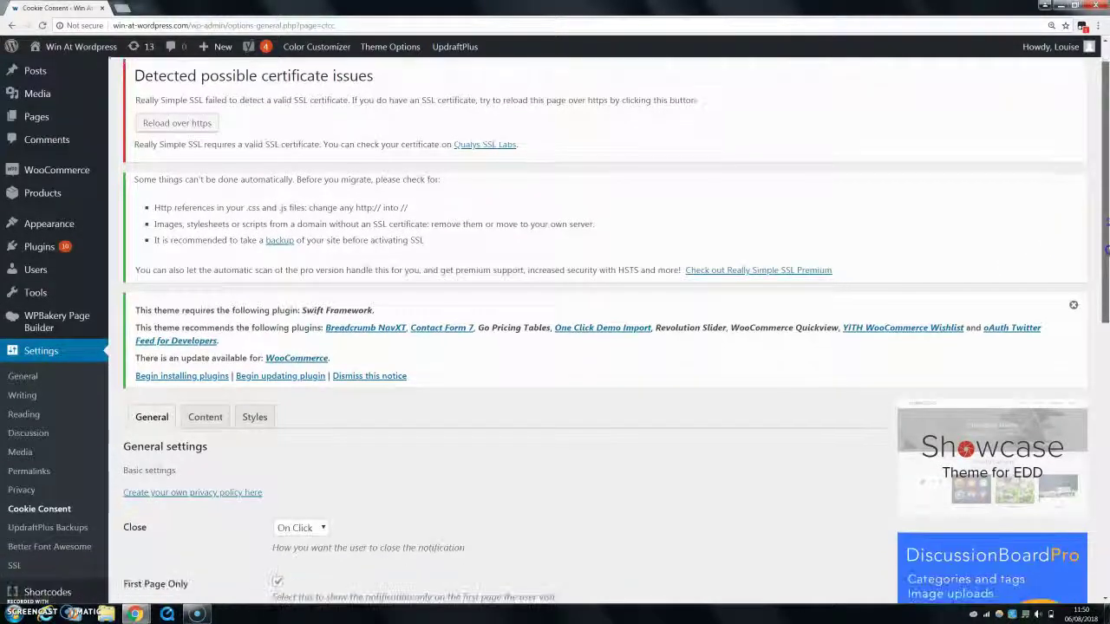
pyautogui.scroll(-4, 555, 347)
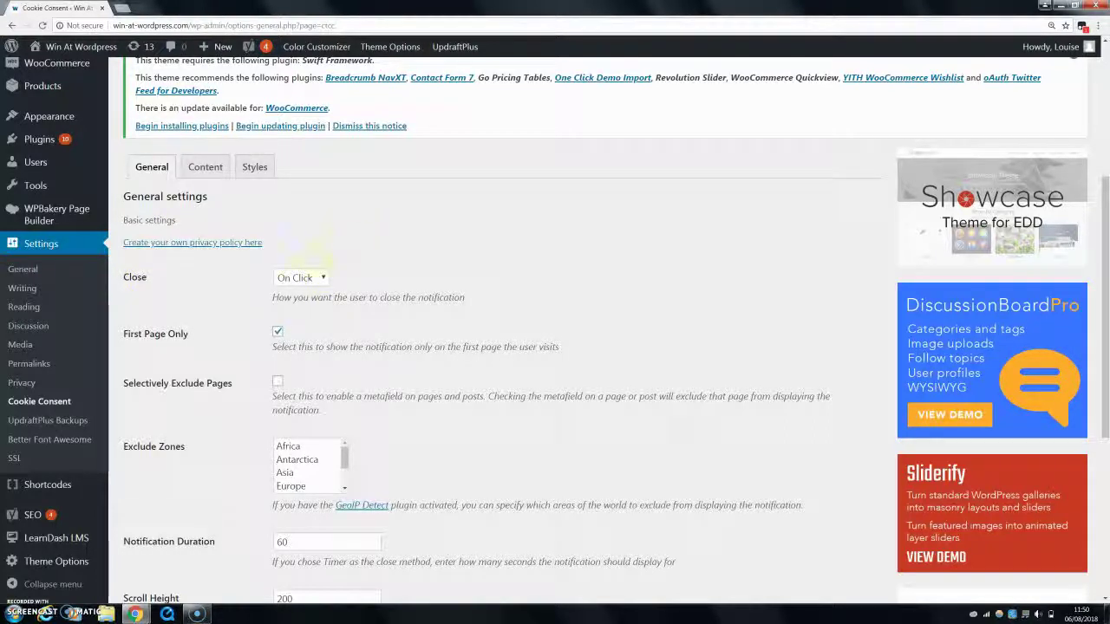
# Examine the available Close methods for the cookie notification without changing the selection.
pyautogui.click(300, 277)
pyautogui.click(405, 251)
pyautogui.click(321, 276)
pyautogui.click(373, 271)
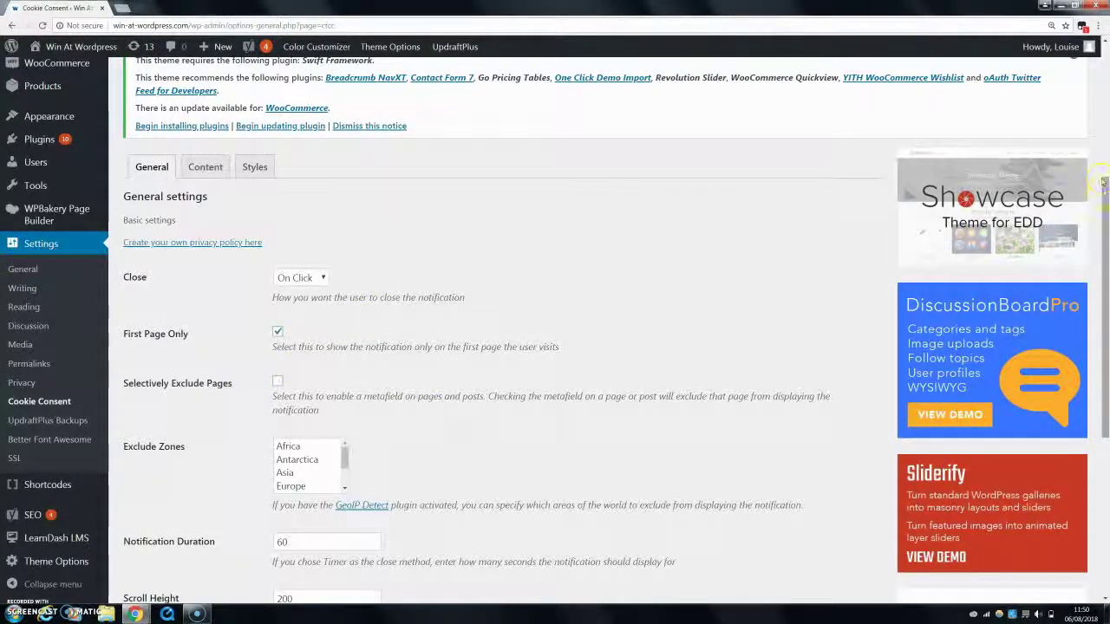
# Review the remaining general settings, from First Page Only to Cookie Expiry, Cookie Version and tracking opt-out.
pyautogui.moveTo(1103, 160); pyautogui.dragTo(1104, 252)
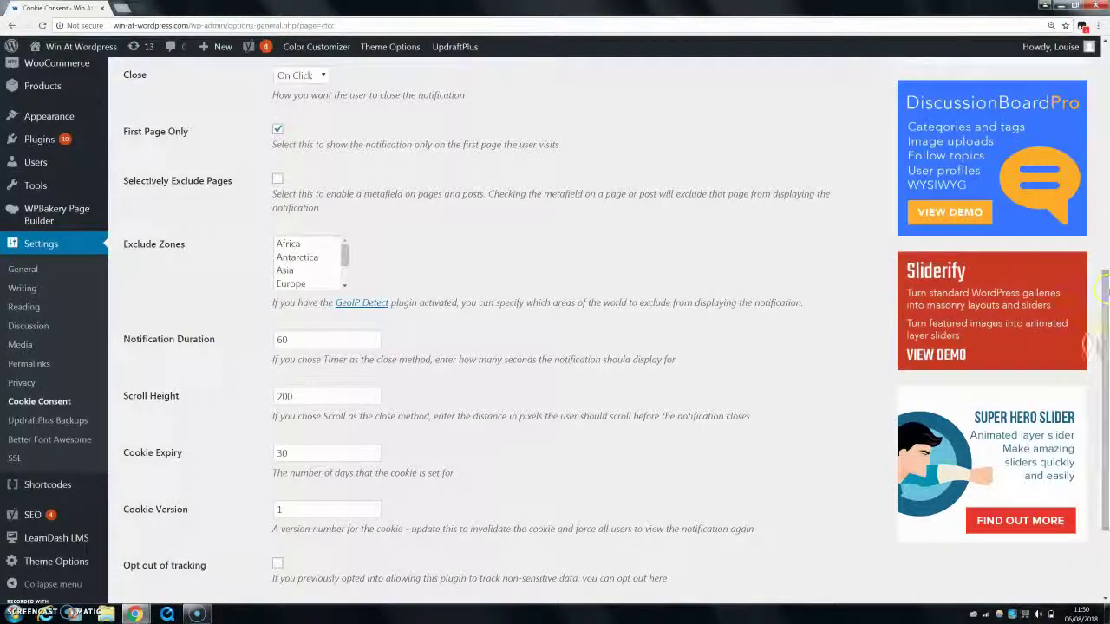
pyautogui.moveTo(1104, 289); pyautogui.dragTo(1102, 417)
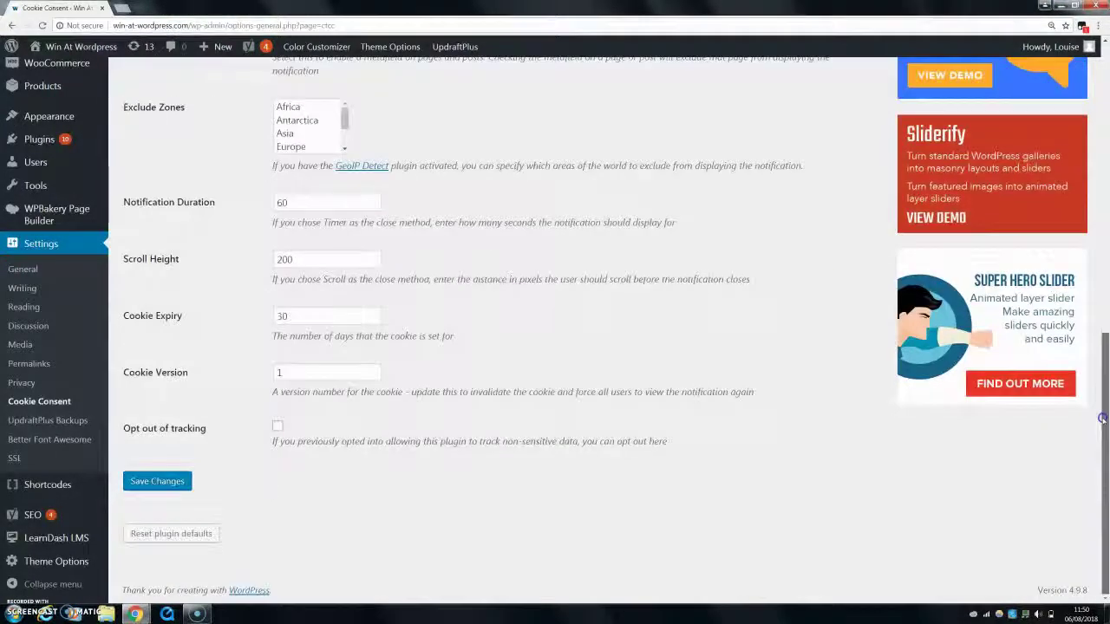
pyautogui.scroll(1, 1102, 418)
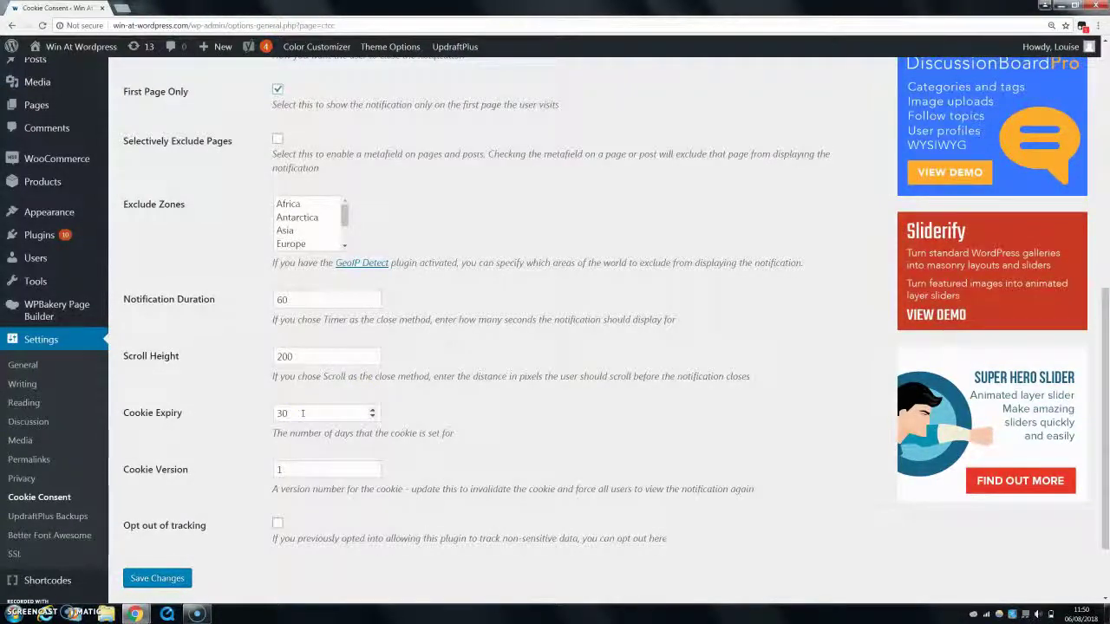
pyautogui.click(285, 470)
pyautogui.click(276, 469)
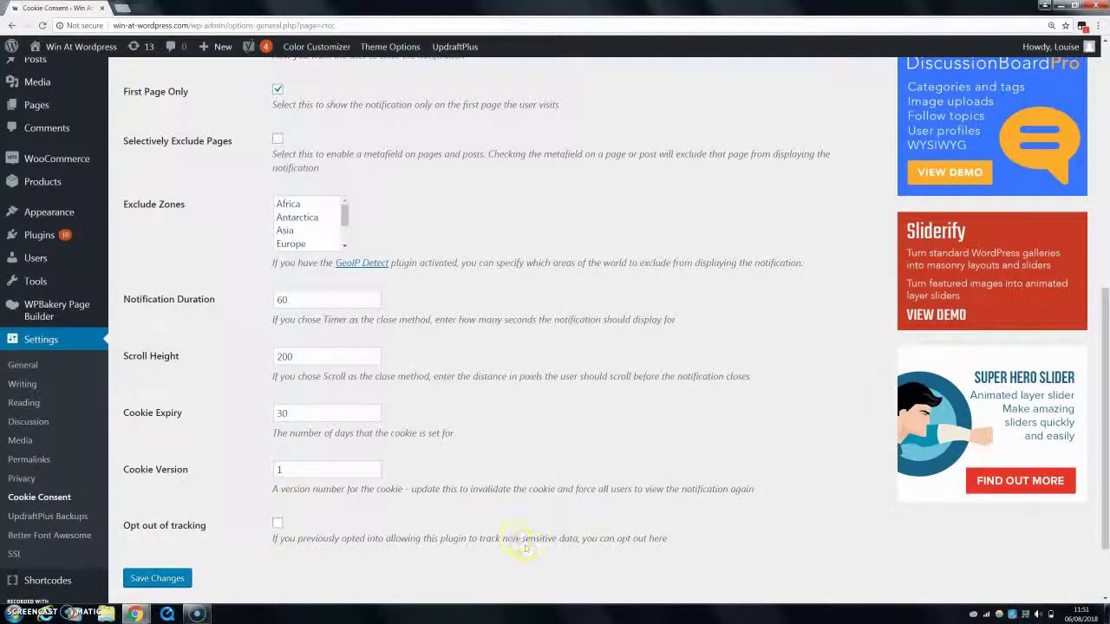
# Open the plugin's Content settings and examine the notification text, More Info Text and More Info Page fields.
pyautogui.moveTo(1105, 401); pyautogui.dragTo(1106, 265)
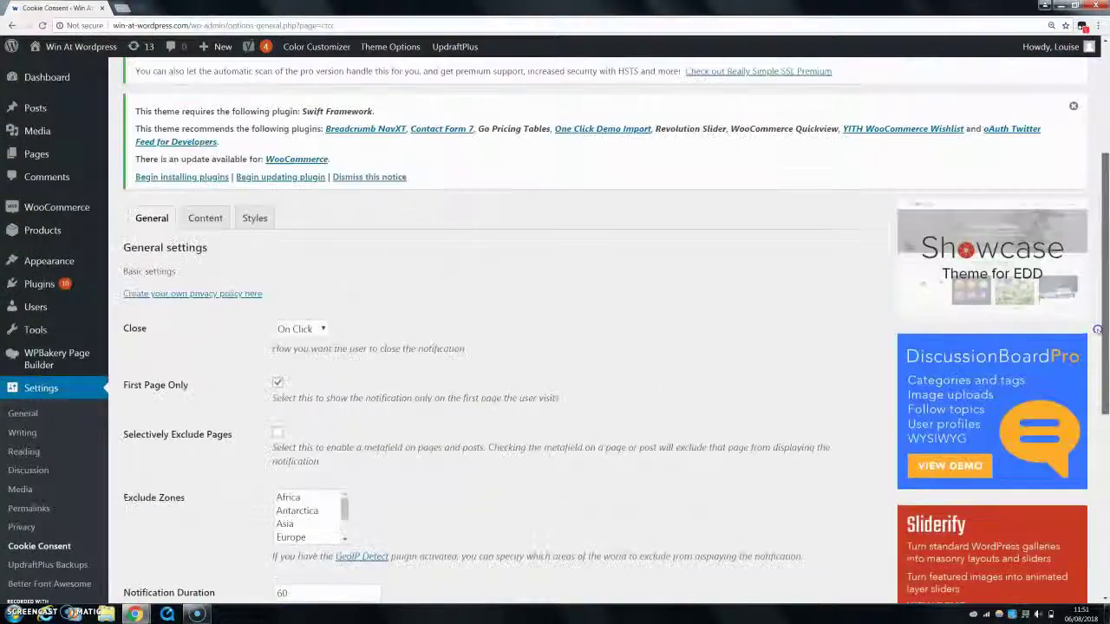
pyautogui.click(209, 217)
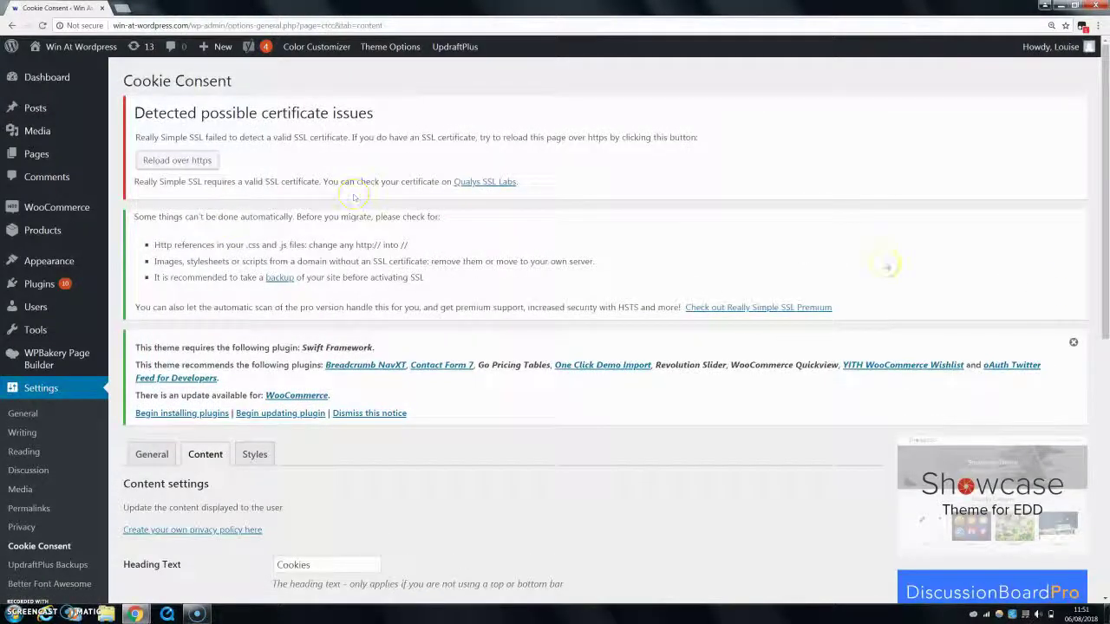
pyautogui.moveTo(1106, 202); pyautogui.dragTo(1105, 319)
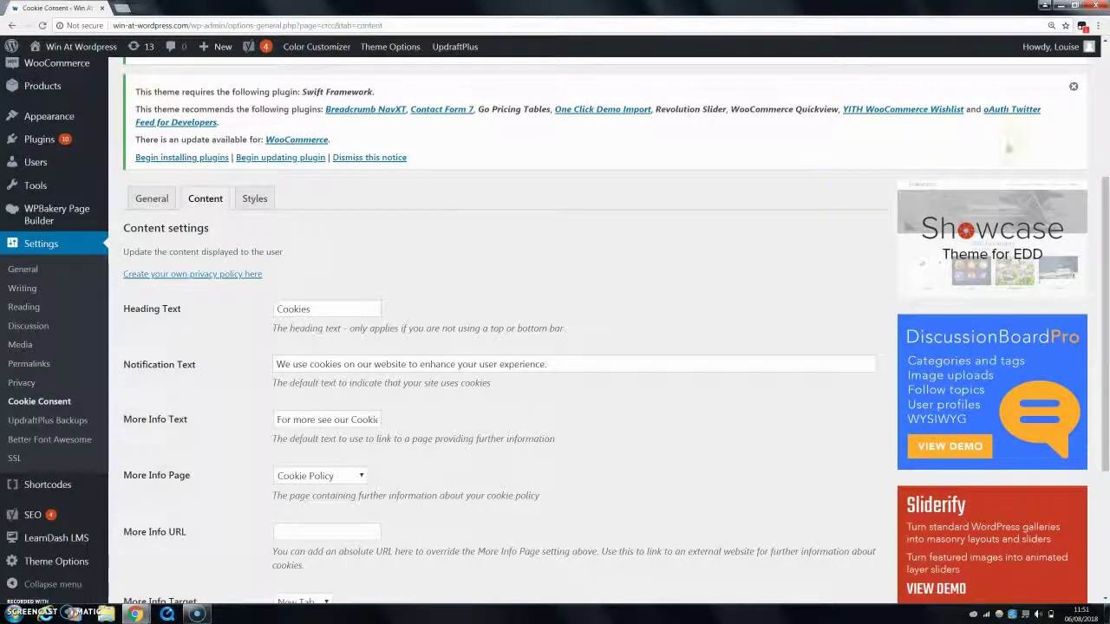
pyautogui.moveTo(1098, 212); pyautogui.dragTo(1104, 330)
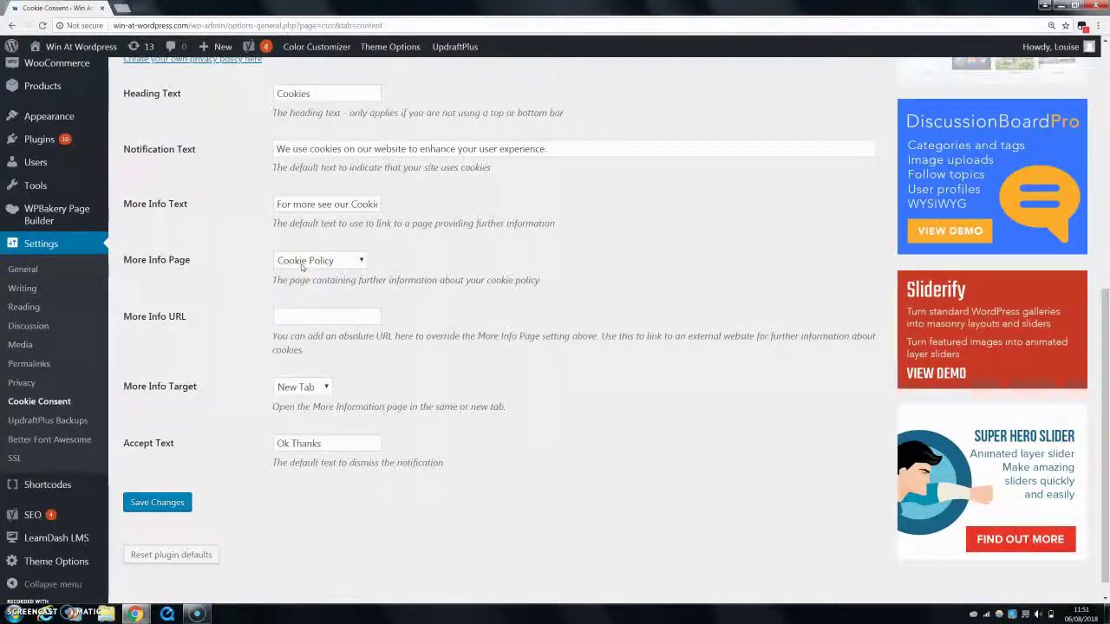
pyautogui.click(339, 269)
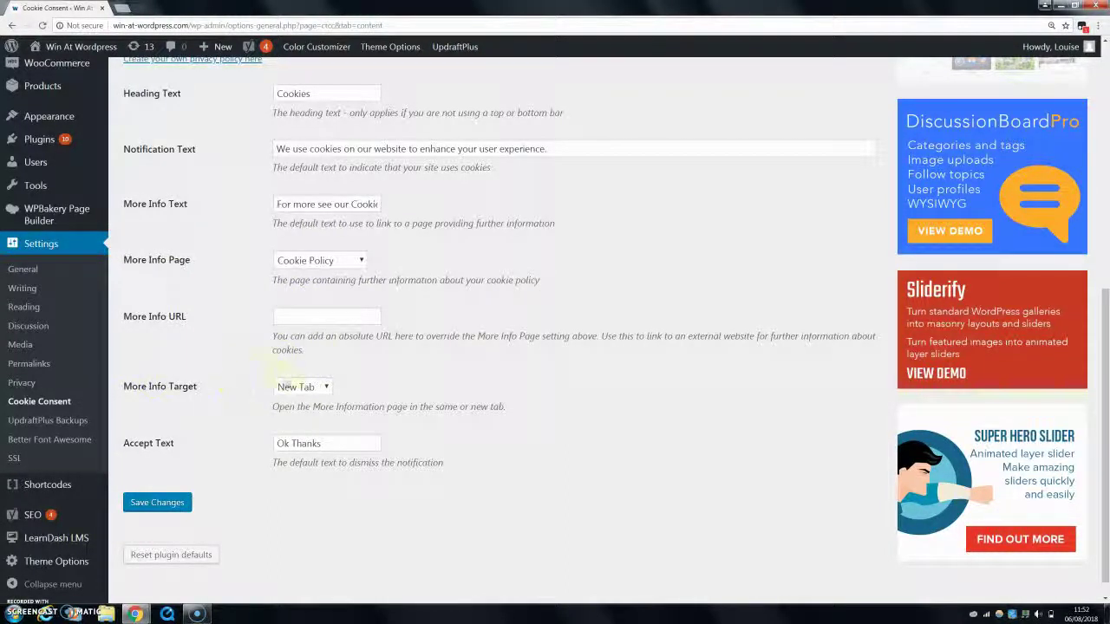
# Examine the More Info Target choices and preview the cookie notification in the website's browser window.
pyautogui.click(298, 387)
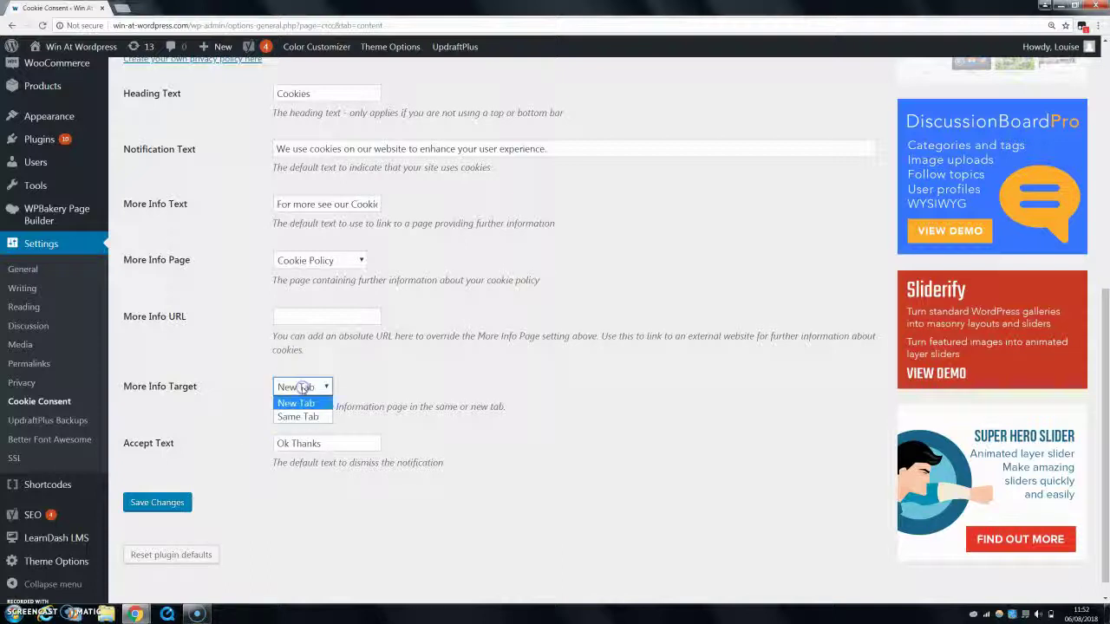
pyautogui.click(397, 375)
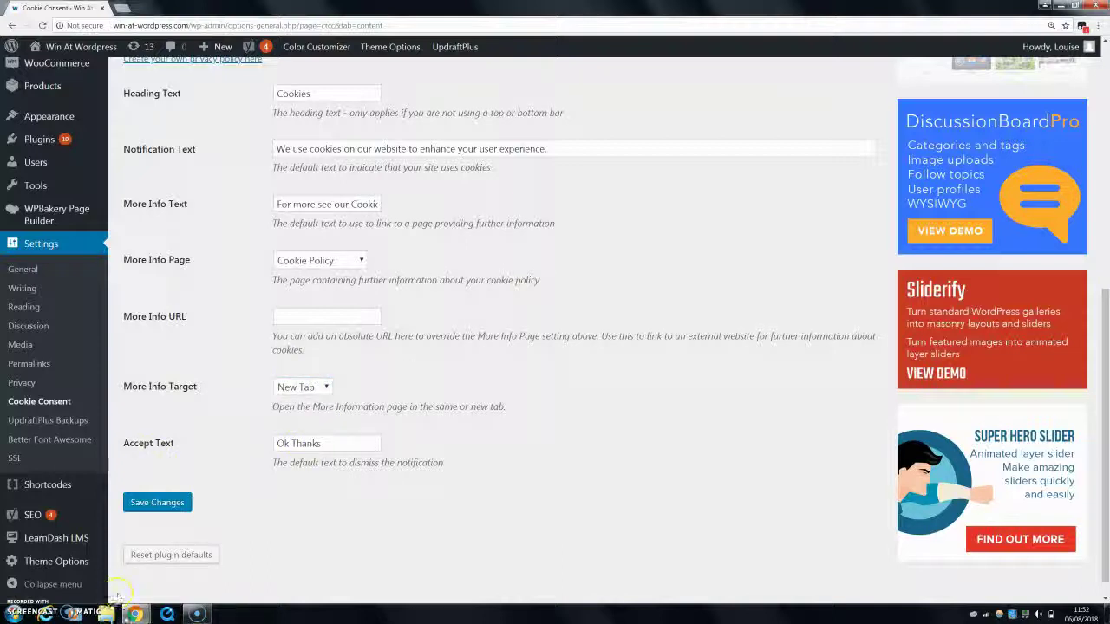
pyautogui.moveTo(134, 614)
pyautogui.moveTo(211, 545)
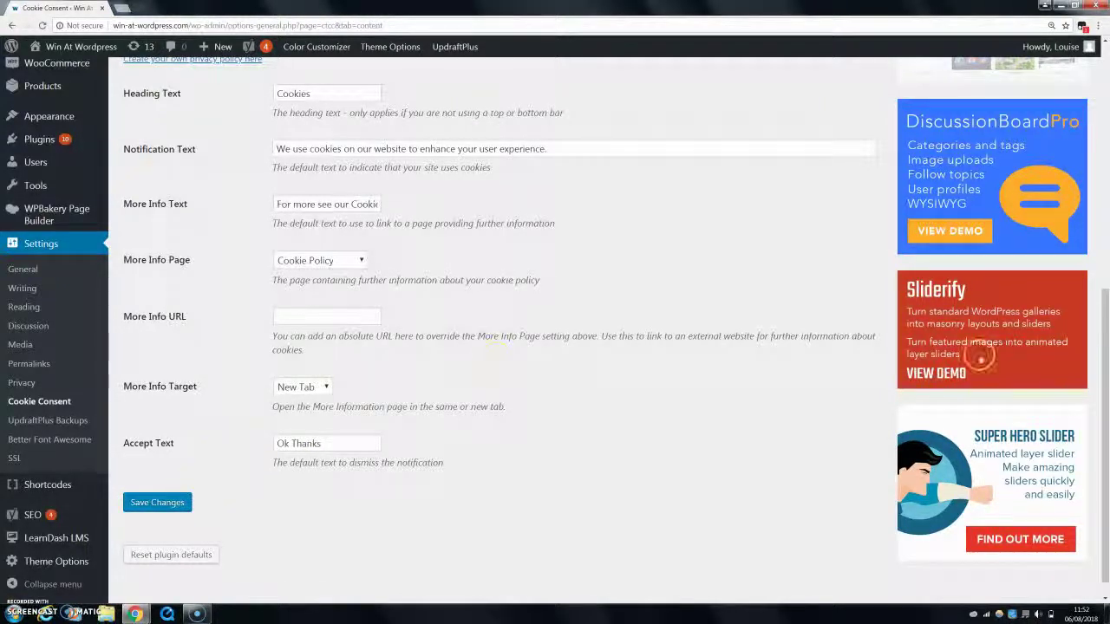
# Open the plugin's Styles settings and examine the Position choices for the notification.
pyautogui.scroll(5, 441, 348)
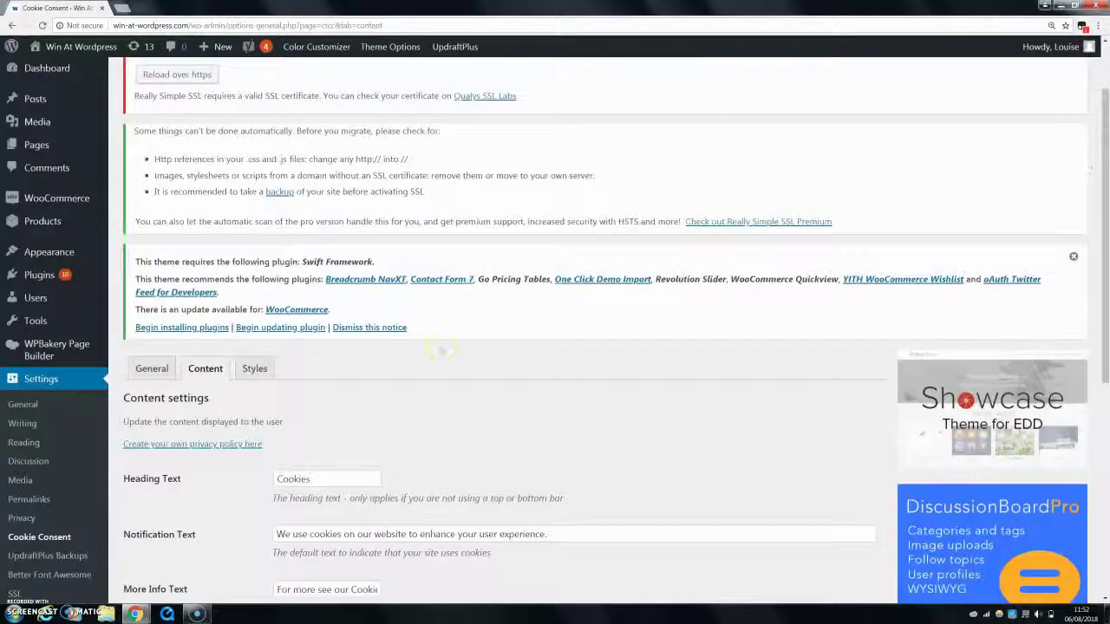
pyautogui.click(255, 371)
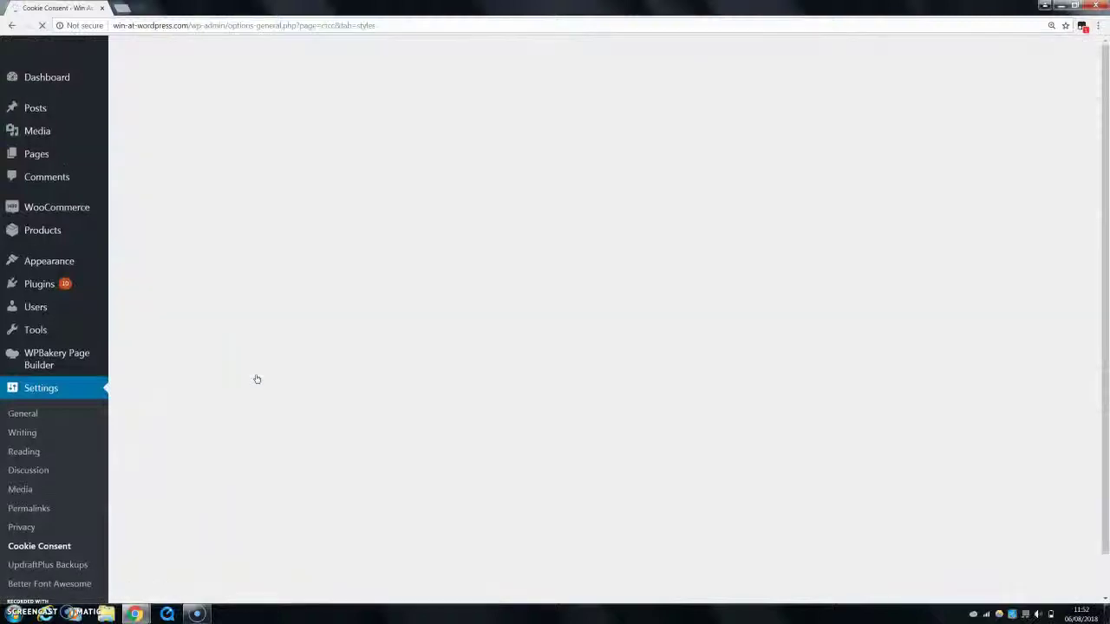
pyautogui.scroll(-3, 1096, 320)
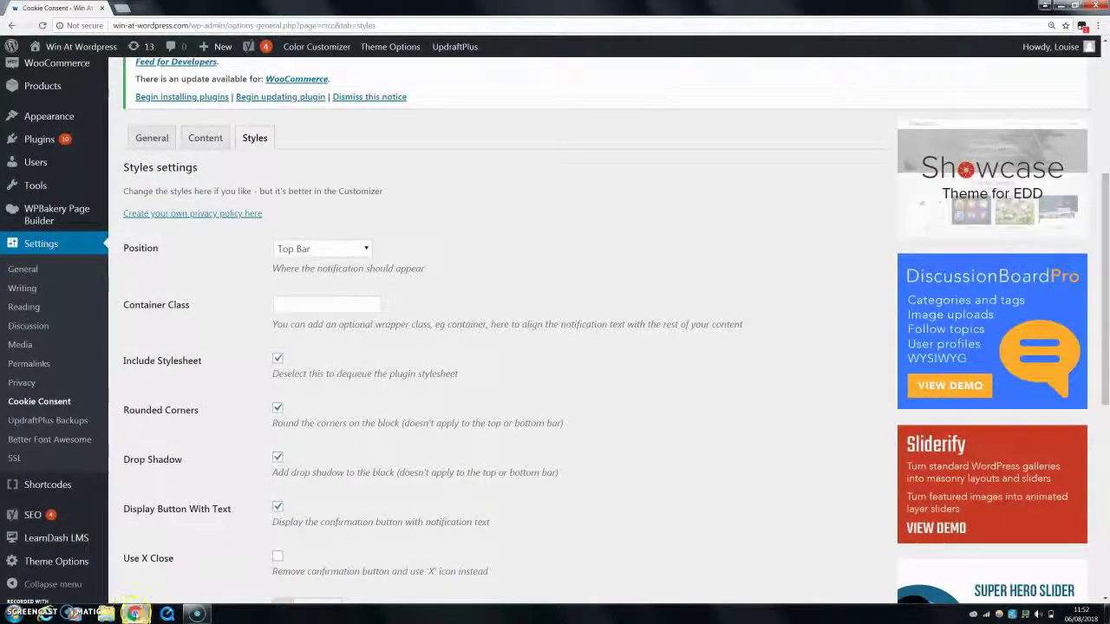
pyautogui.moveTo(176, 581)
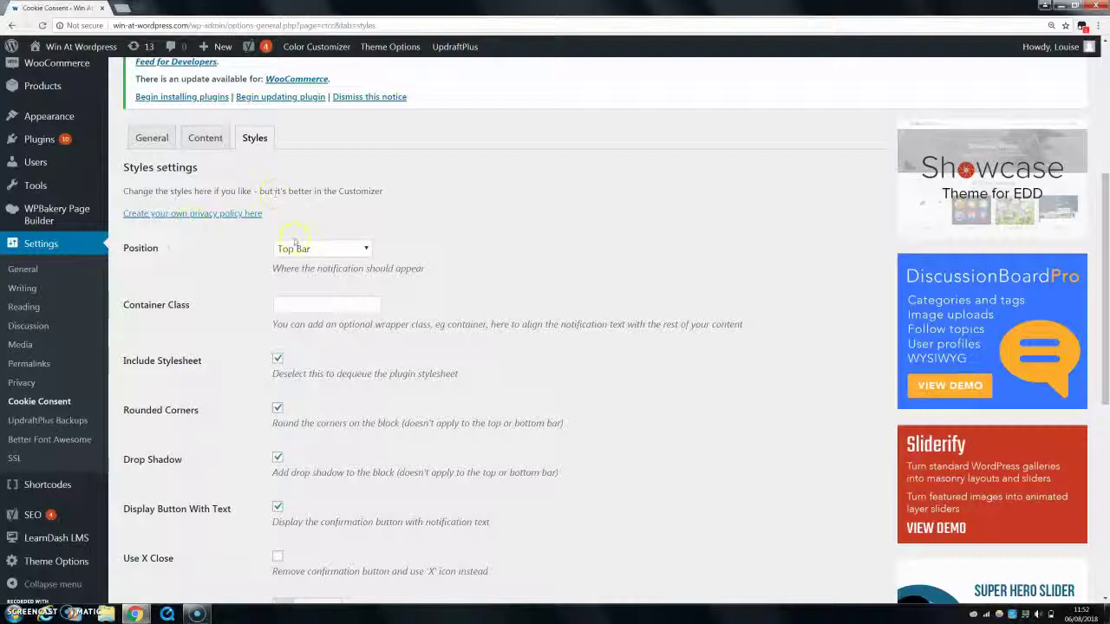
pyautogui.click(329, 248)
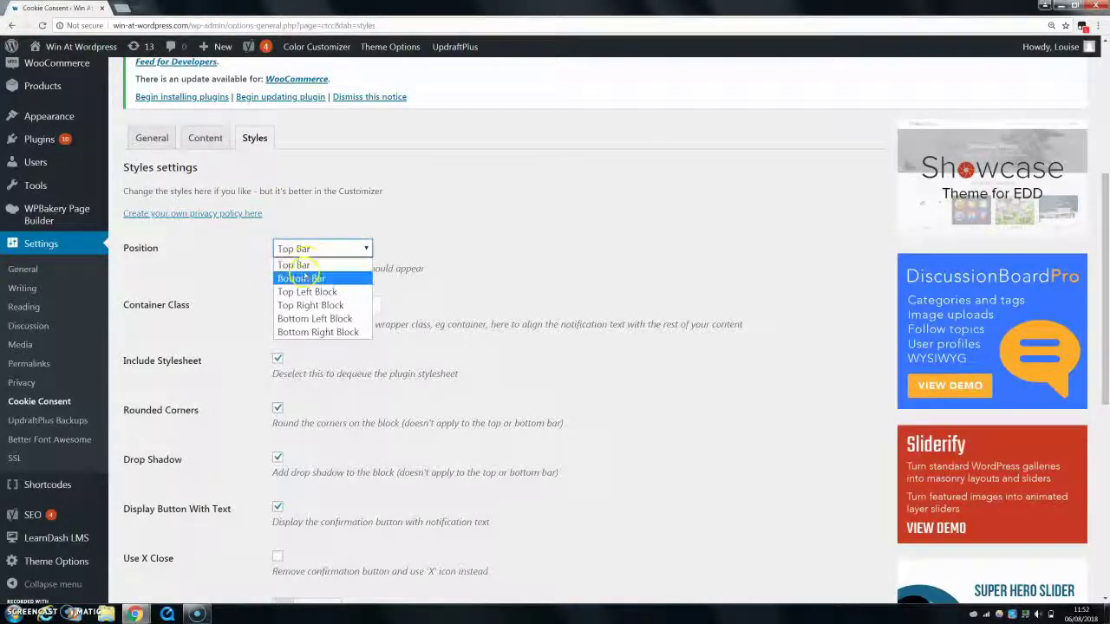
pyautogui.click(485, 224)
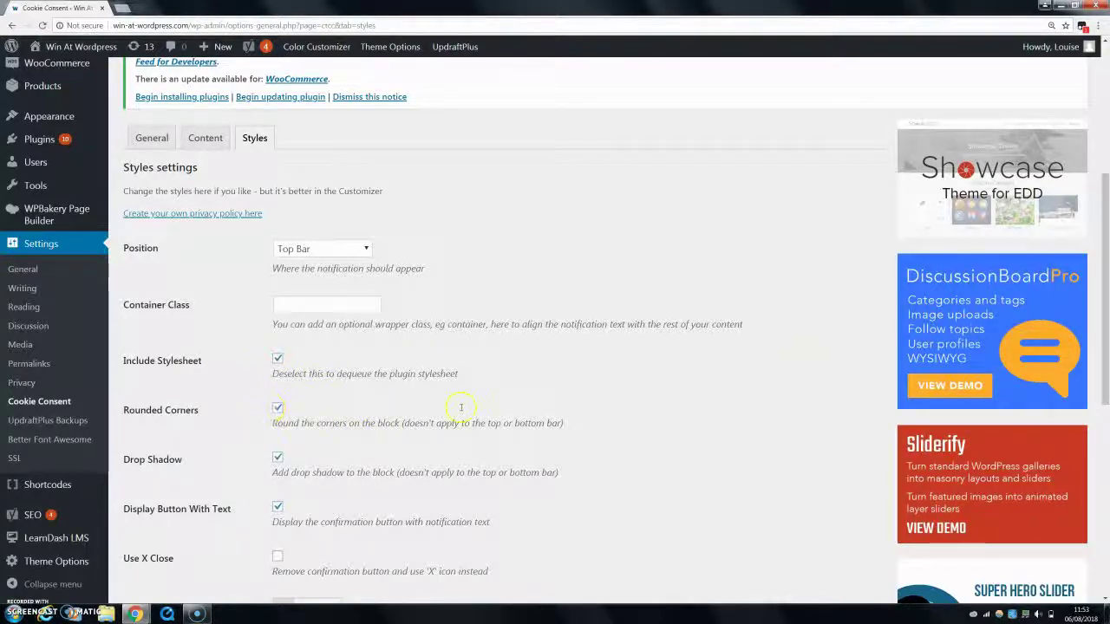
# Review the remaining style options, including Display Button With Text, Use X Close, the notification colours and Flat Button.
pyautogui.moveTo(1106, 260); pyautogui.dragTo(1105, 316)
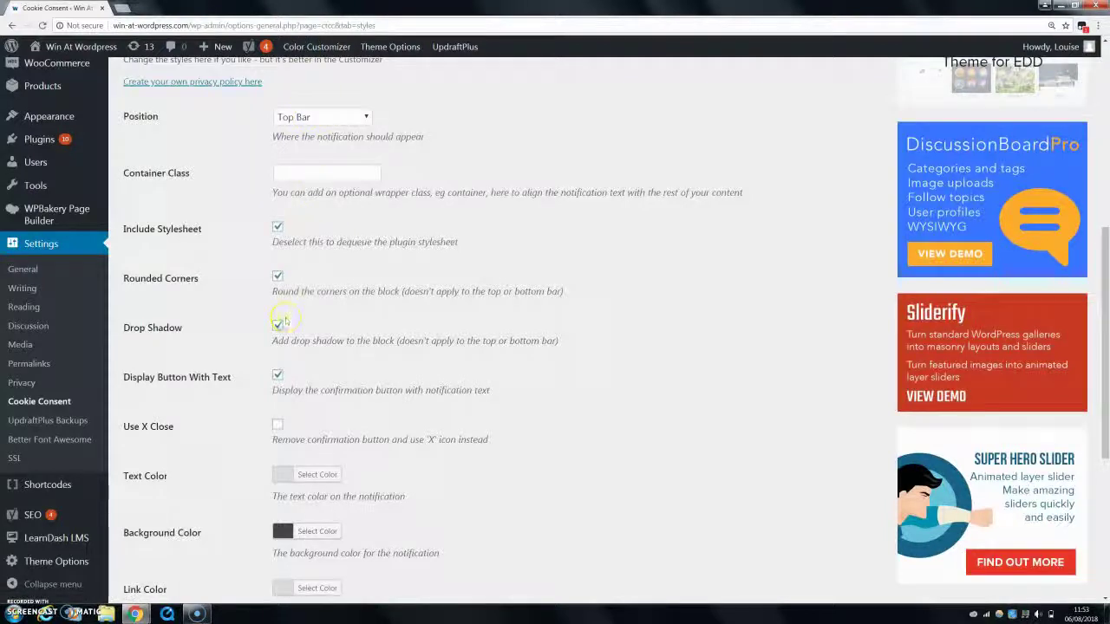
pyautogui.click(277, 372)
pyautogui.click(277, 374)
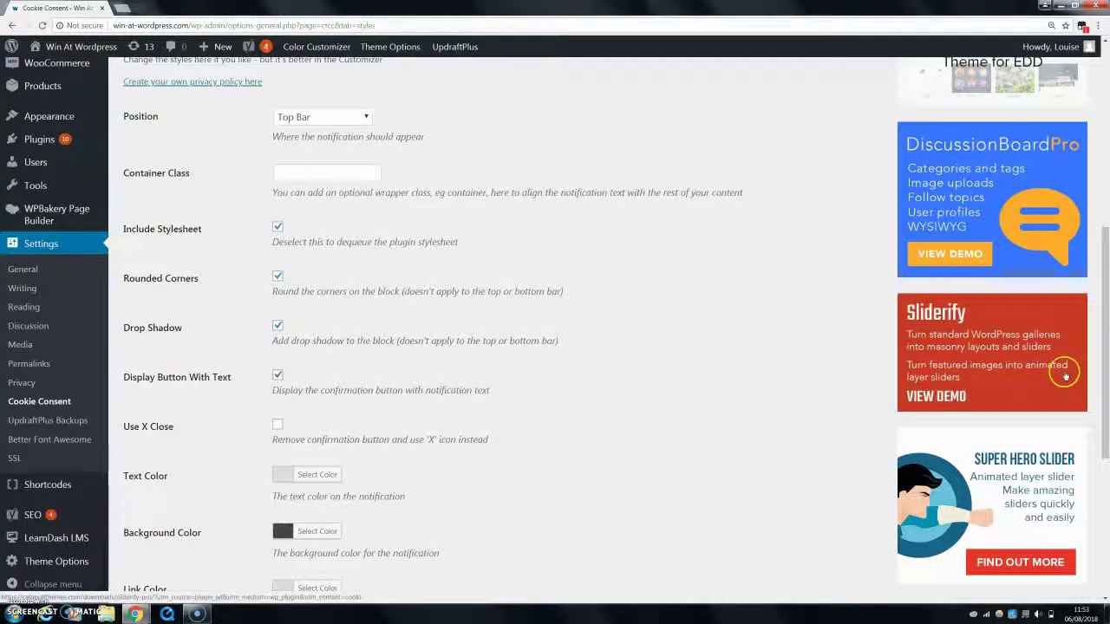
pyautogui.moveTo(1102, 353); pyautogui.dragTo(1102, 470)
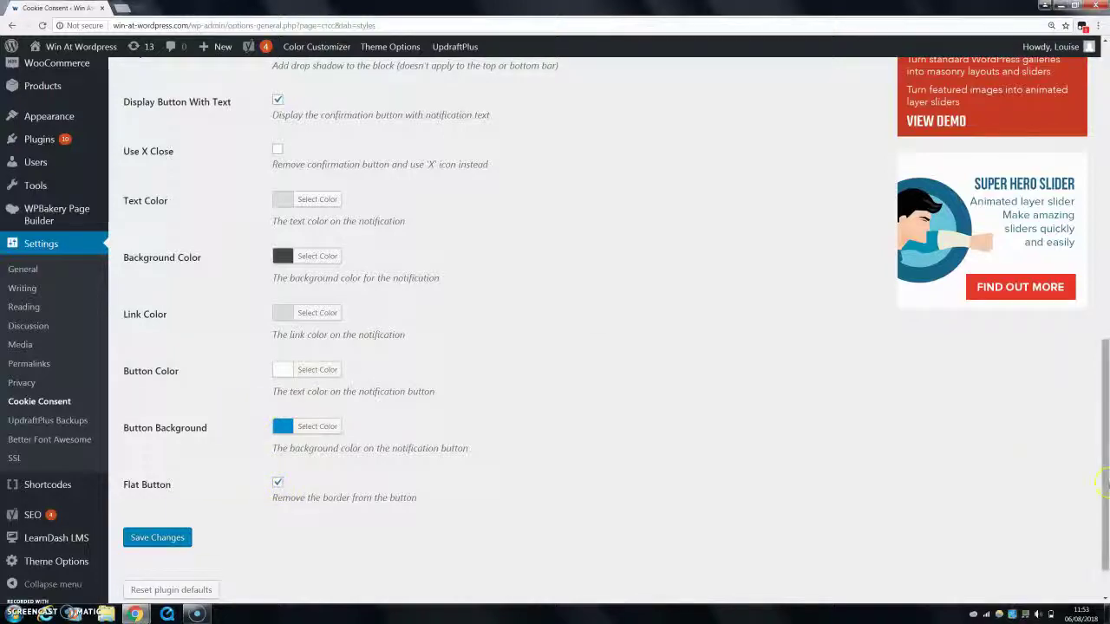
pyautogui.scroll(5, 260, 414)
pyautogui.scroll(2, 1057, 513)
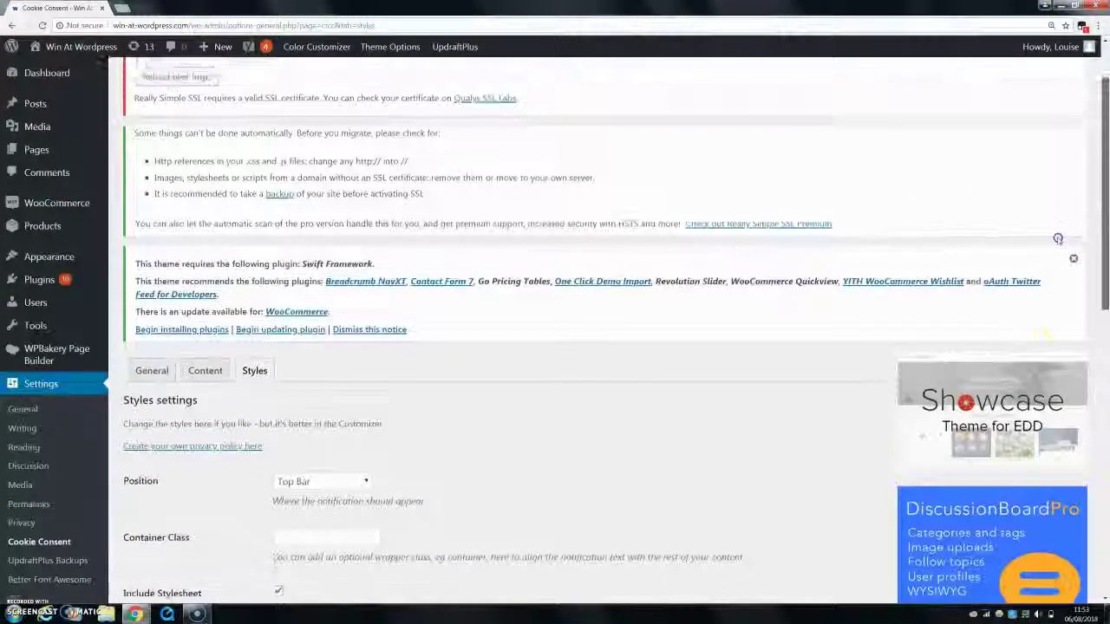
pyautogui.scroll(-7, 1057, 513)
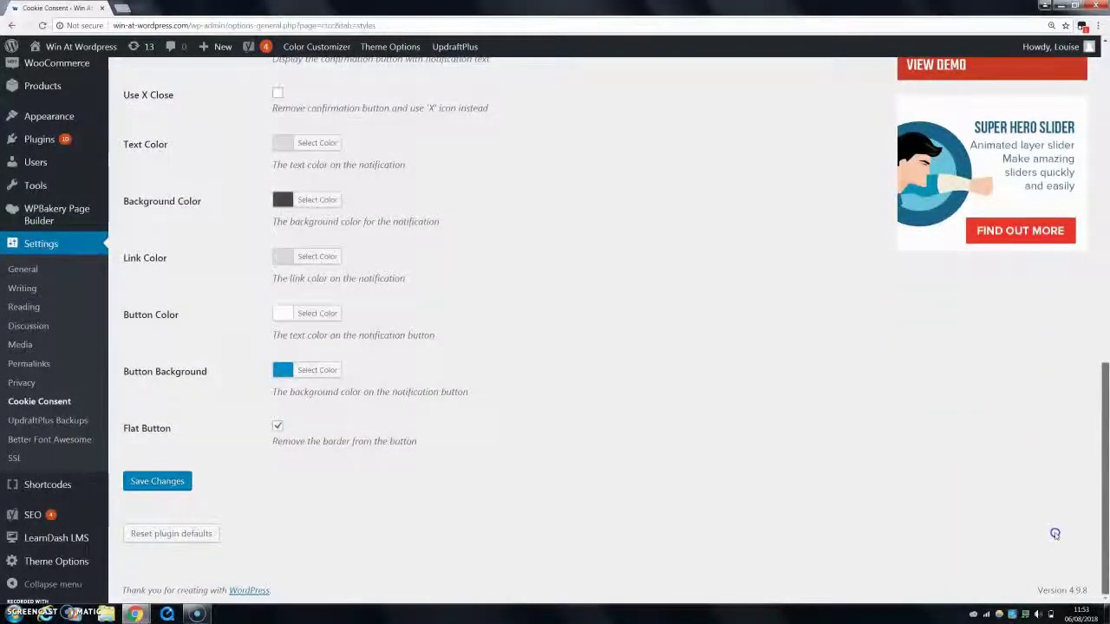